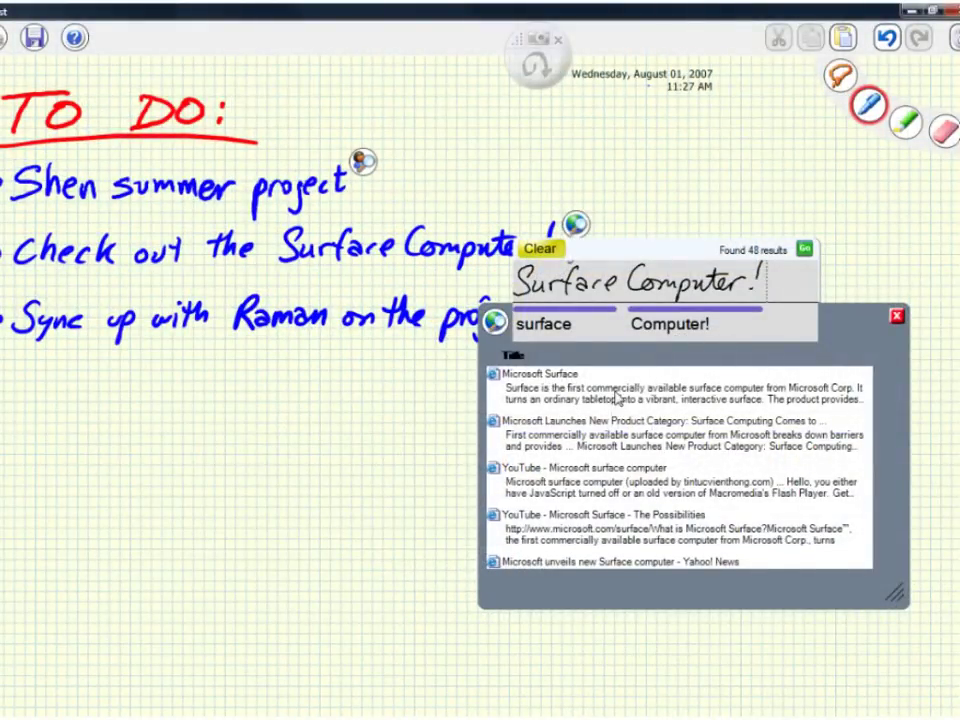
- Open the Microsoft Surface web page from the search results, skipping the site's intro
left_click(617, 398)
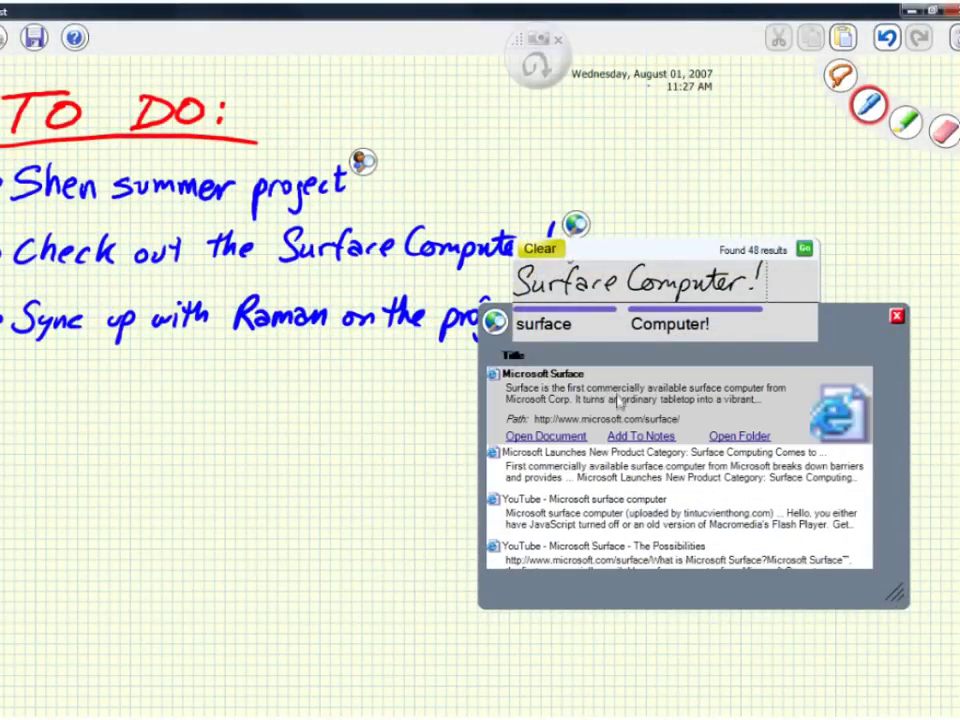
left_click(569, 438)
left_click(857, 602)
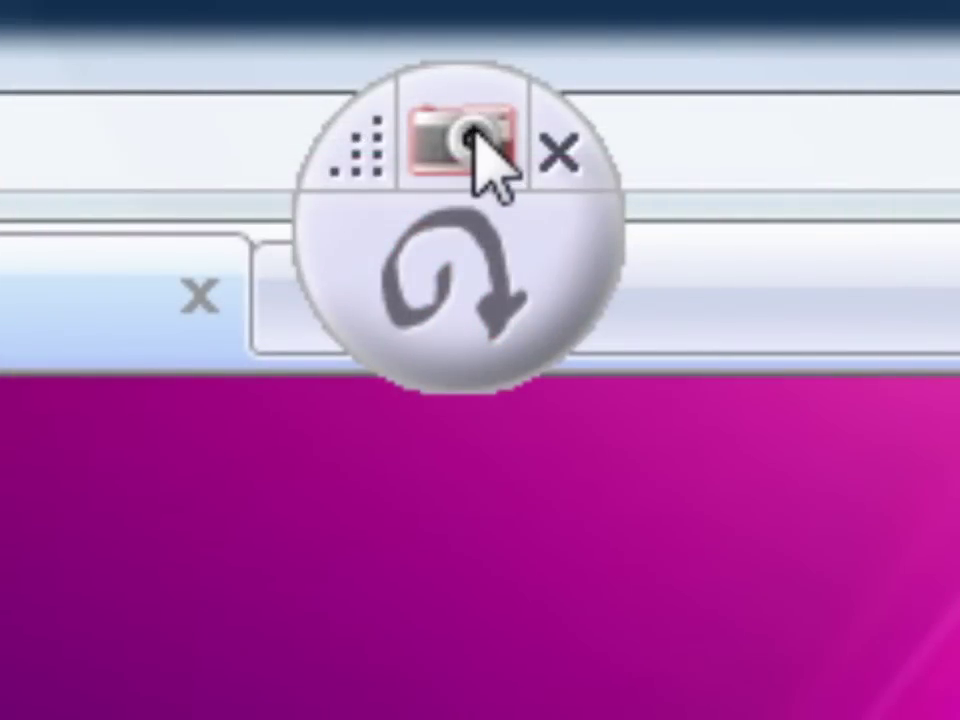
- Screen-clip the Microsoft Surface logo from the web page and drop it onto the notes page
left_click(480, 150)
left_click_drag(275, 200, 425, 387)
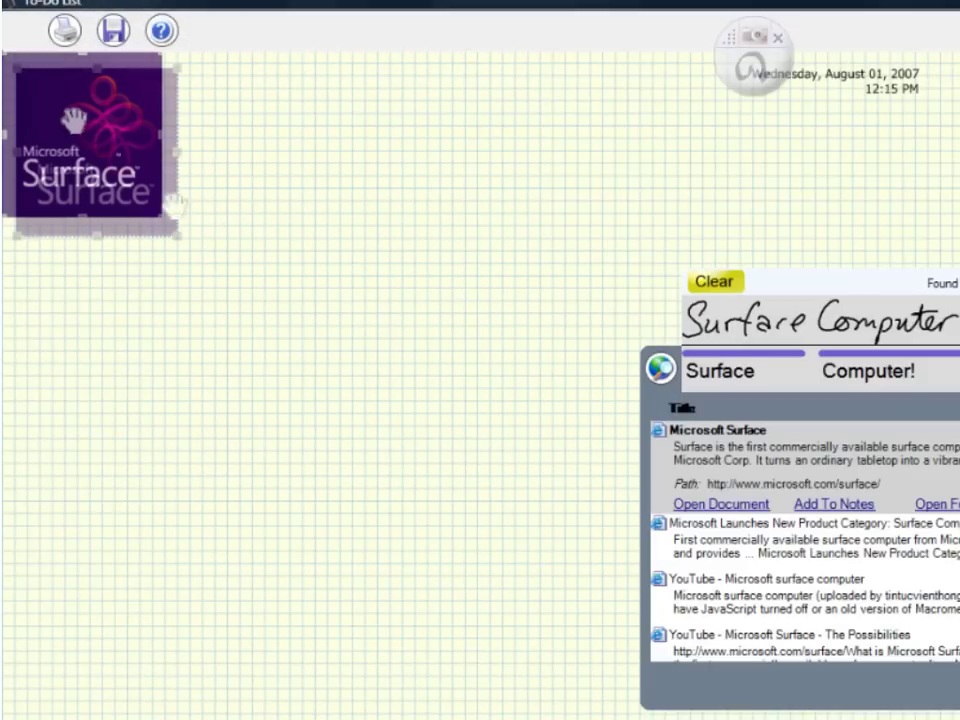
left_click_drag(64, 124, 444, 386)
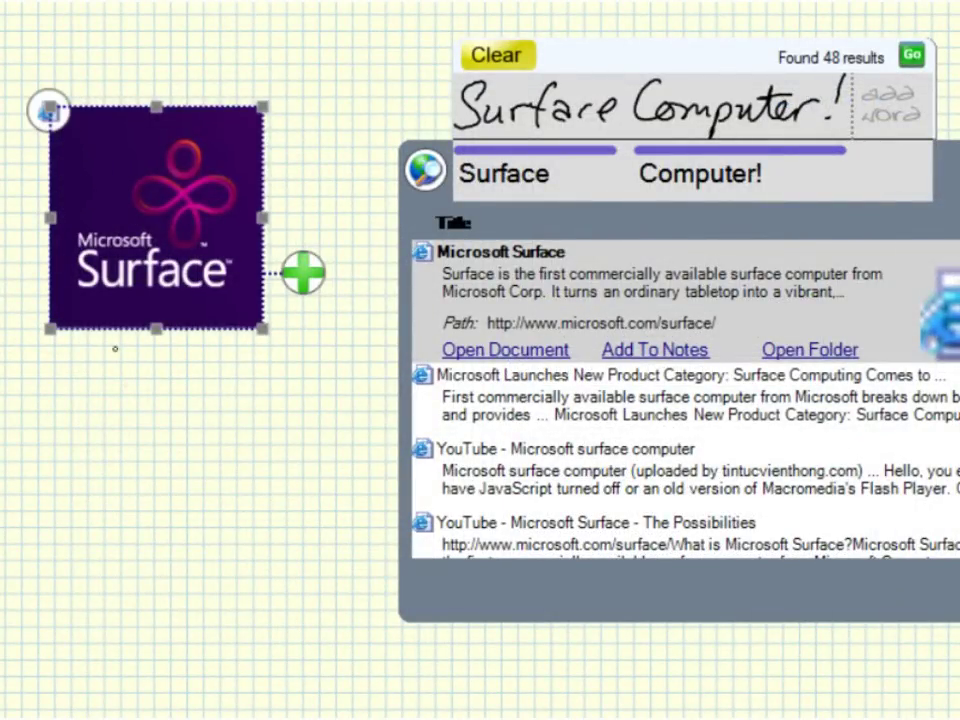
left_click(244, 636)
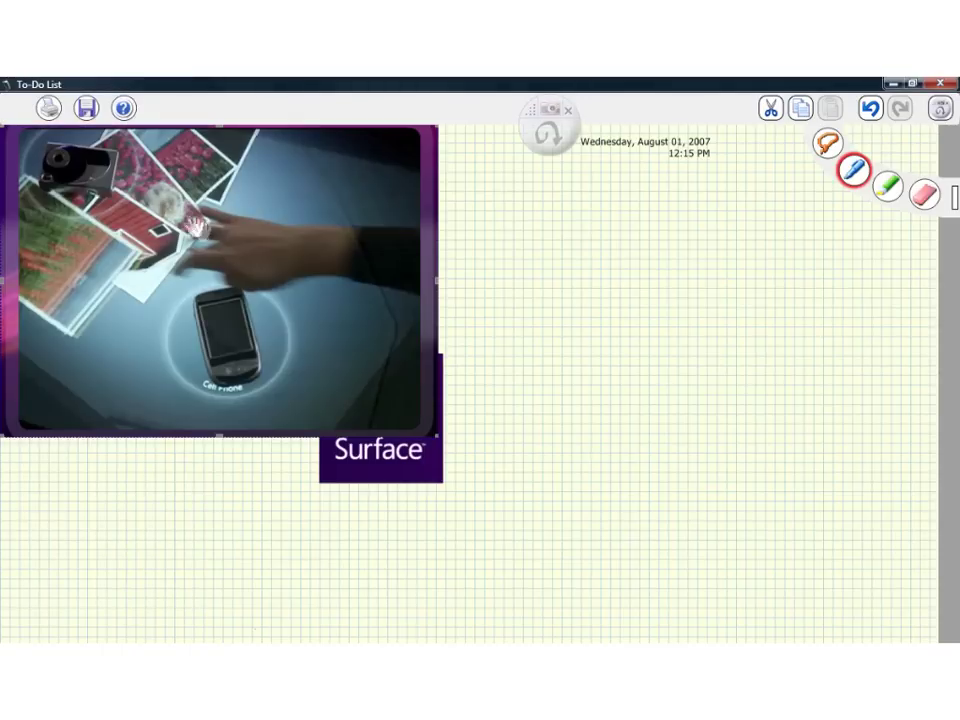
- Move the Surface video image beside the logo, shrink it, and handwrite 'Cool!' above it
left_click_drag(216, 224, 548, 407)
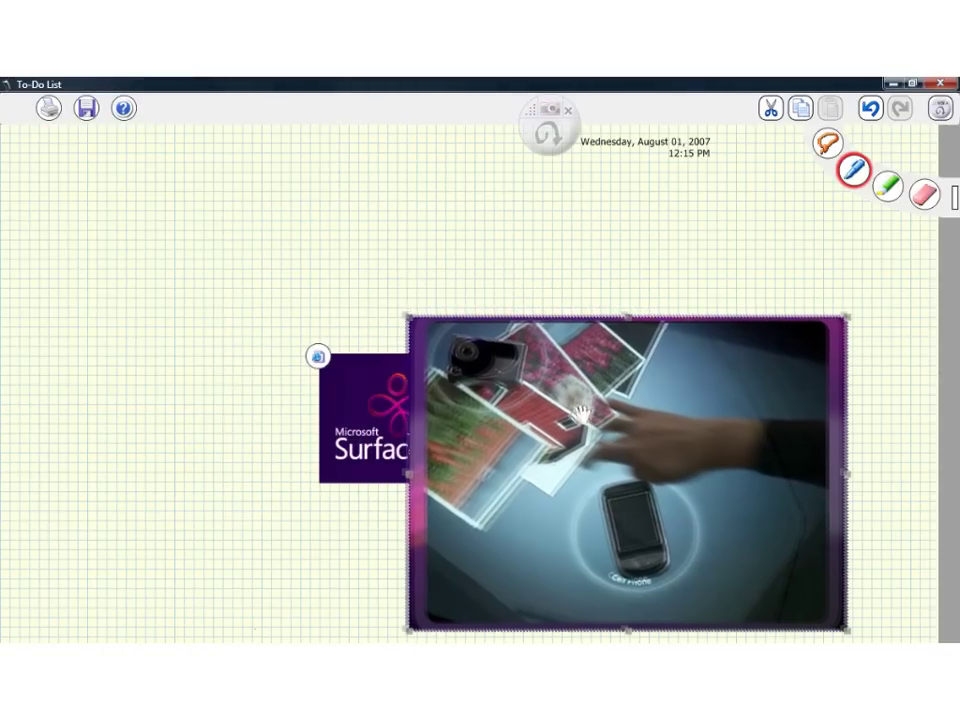
left_click_drag(782, 343, 660, 470)
left_click_drag(537, 368, 571, 379)
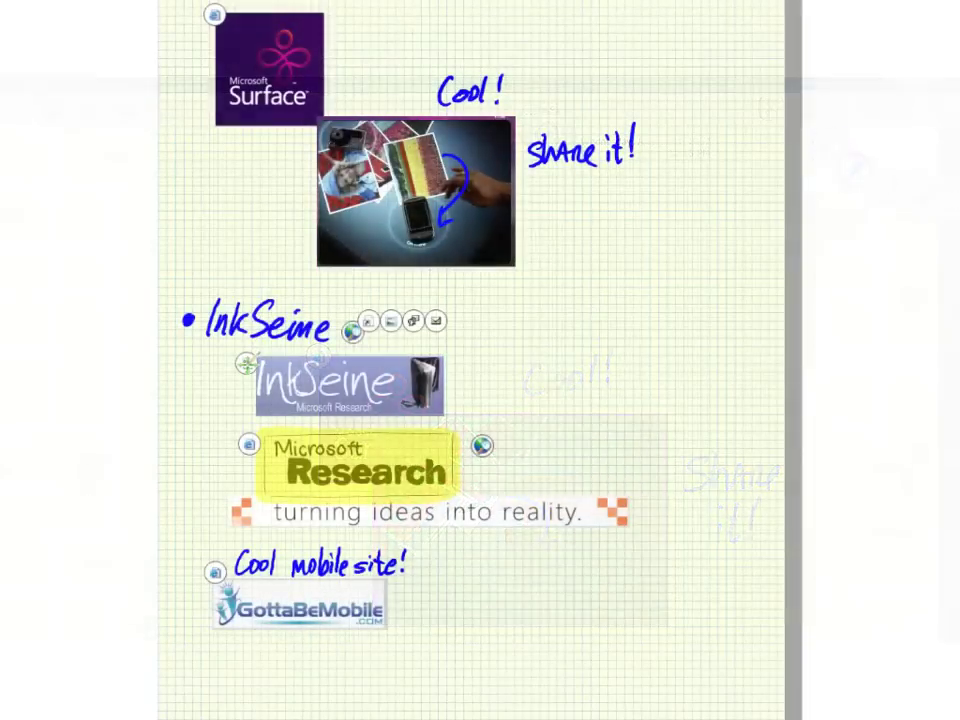
left_click(246, 364)
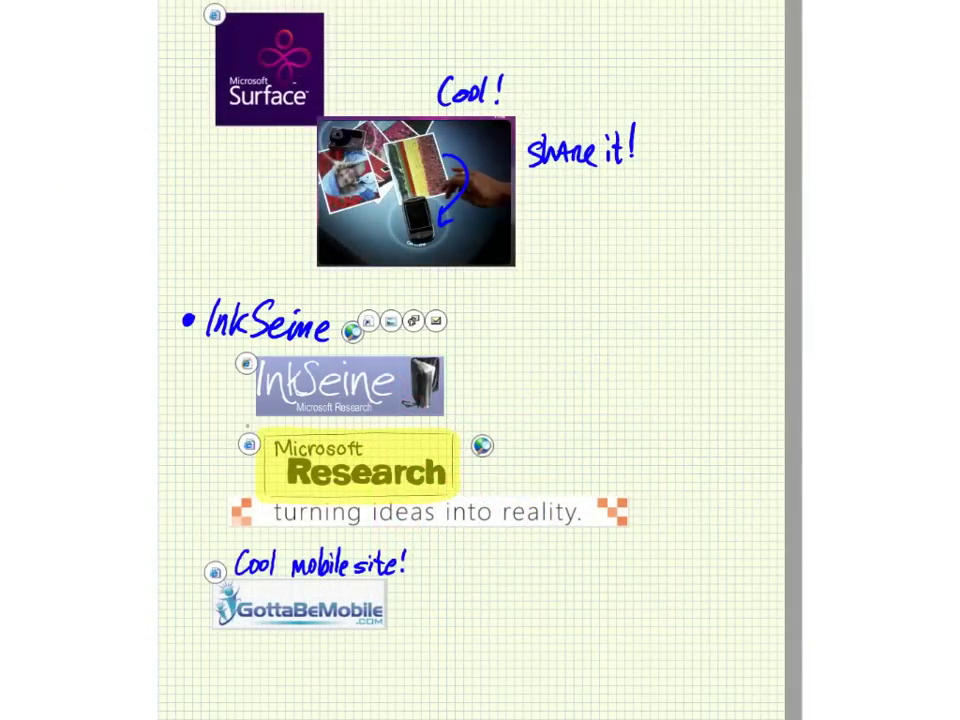
left_click(249, 444)
- Open the GottaBeMobile link and clip its article on archiving online reading with OneNote
left_click(215, 572)
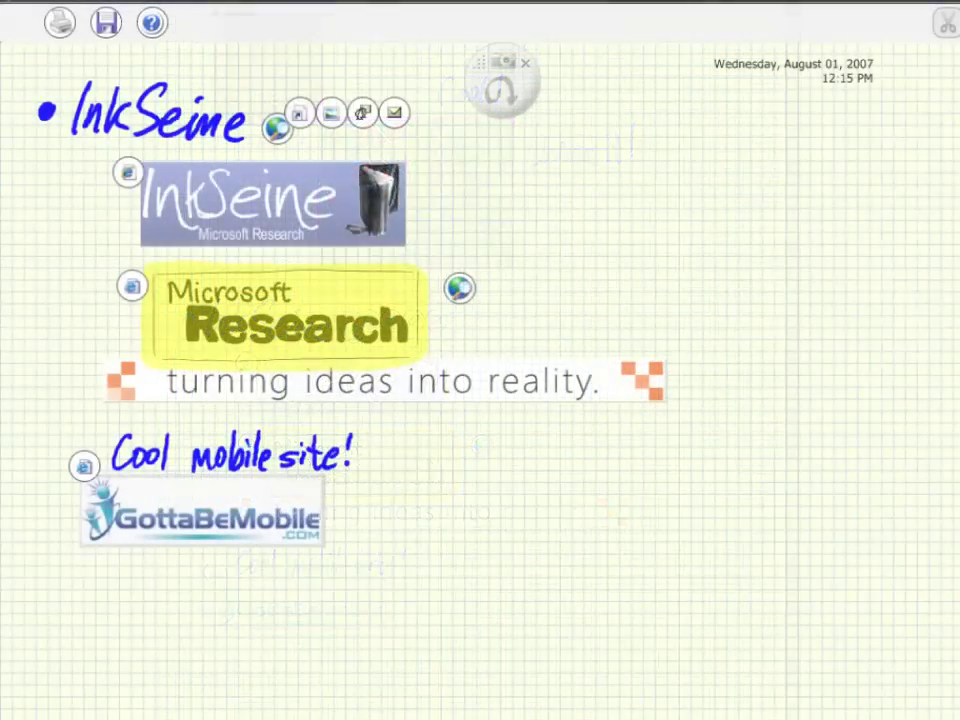
left_click_drag(84, 466, 84, 535)
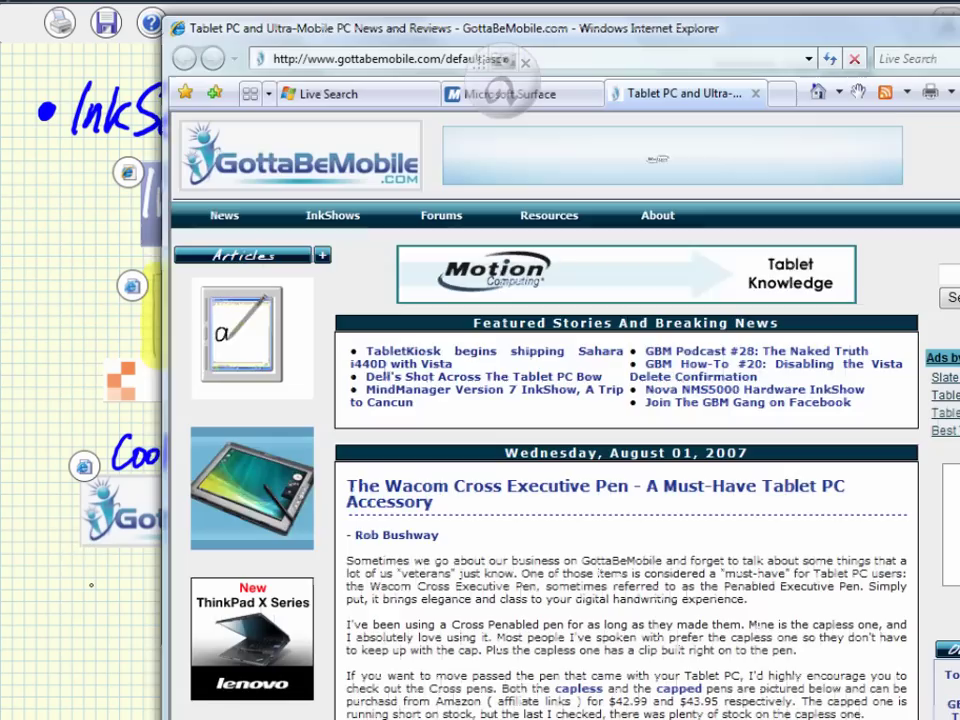
scroll(505, 100, "down", 15)
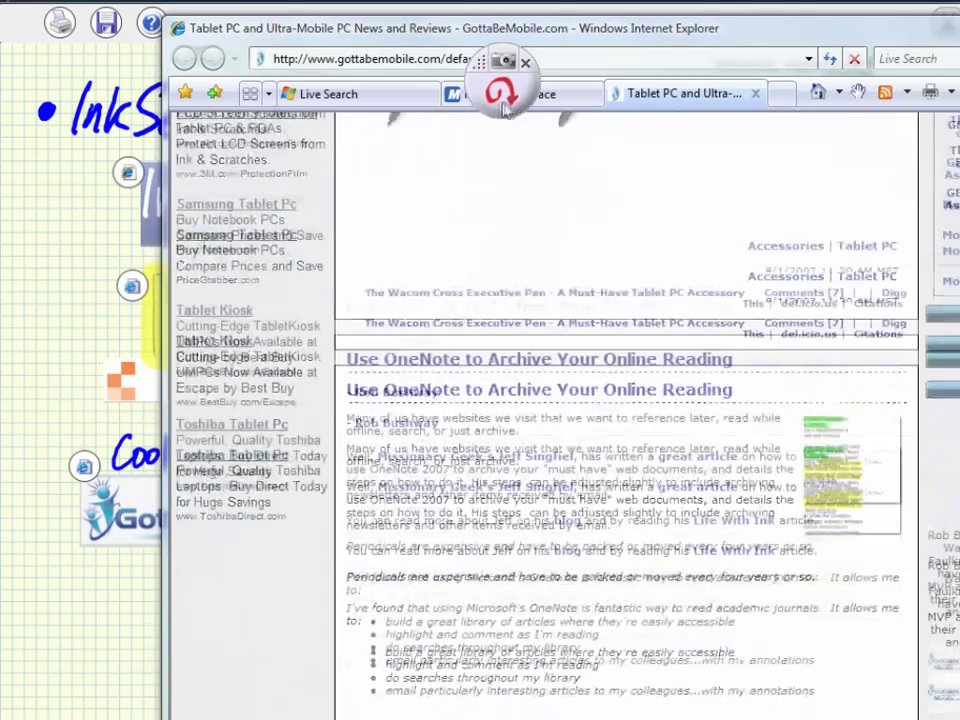
key("super+s")
left_click_drag(343, 247, 908, 433)
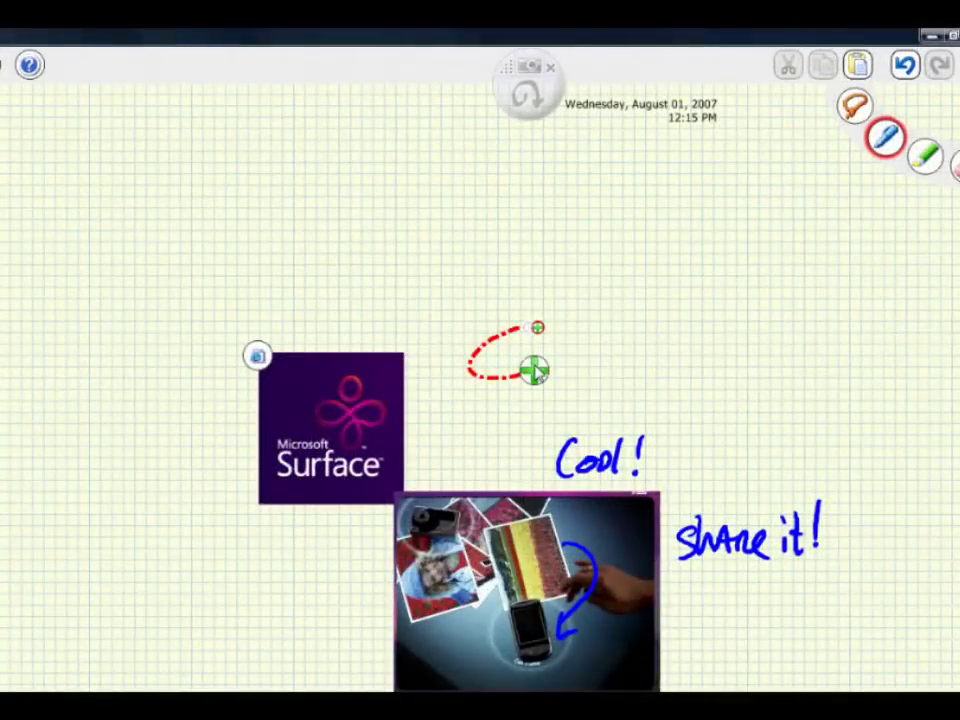
- Return to the To-Do page and highlight the to-do lines with the thick yellow highlighter
left_click_drag(534, 371, 463, 372)
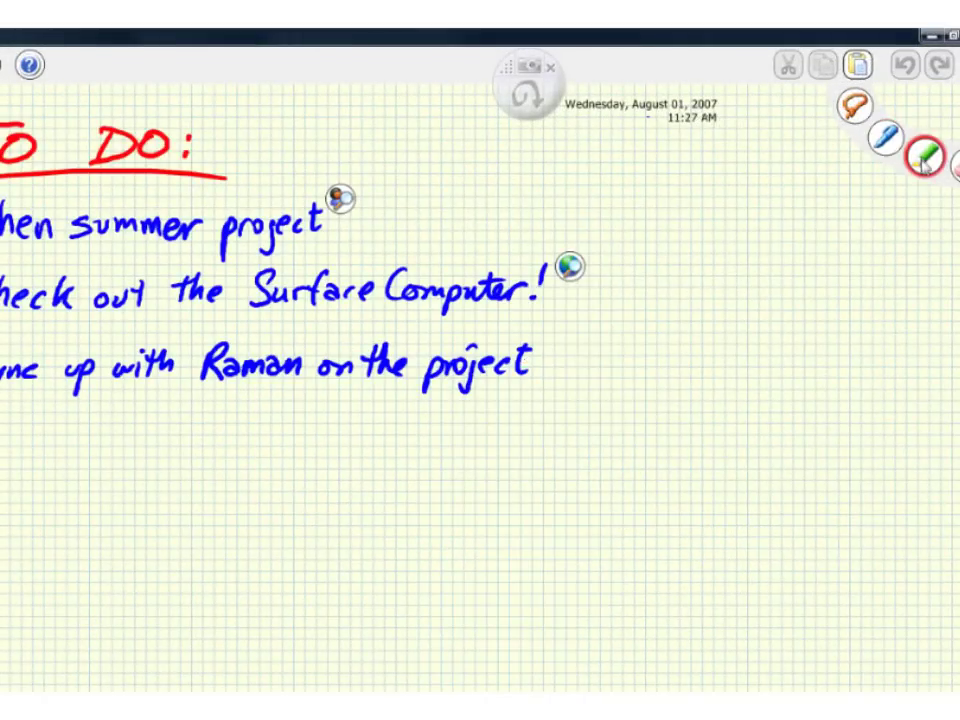
left_click(925, 163)
left_click(873, 205)
left_click_drag(5, 372, 545, 368)
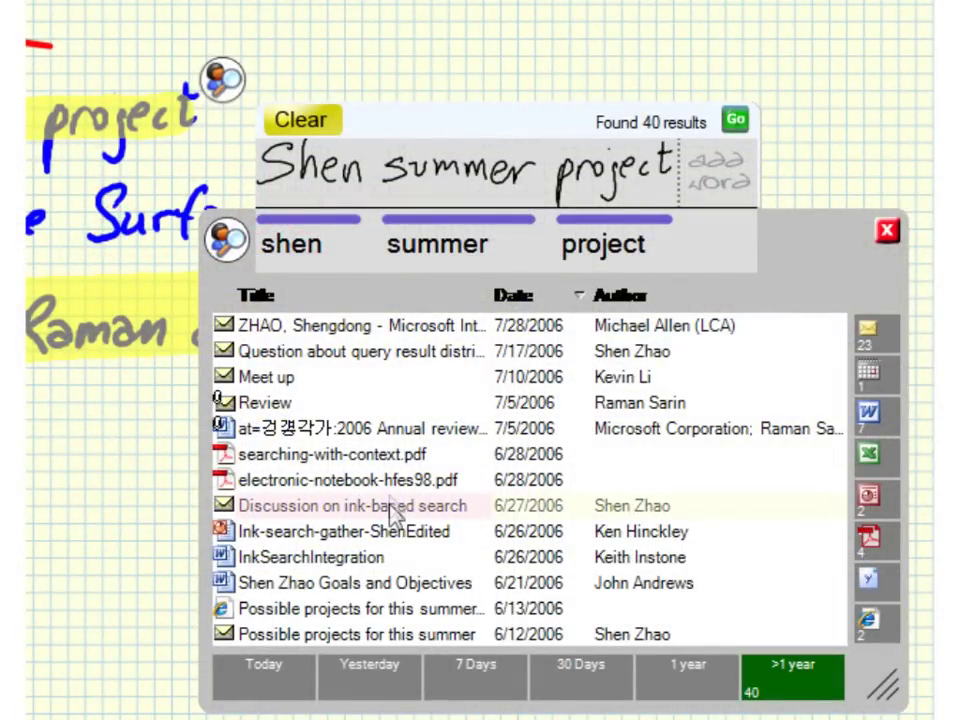
- Browse the summer project results, filtering to Word documents and checking the InkSearchIntegration details
left_click(395, 507)
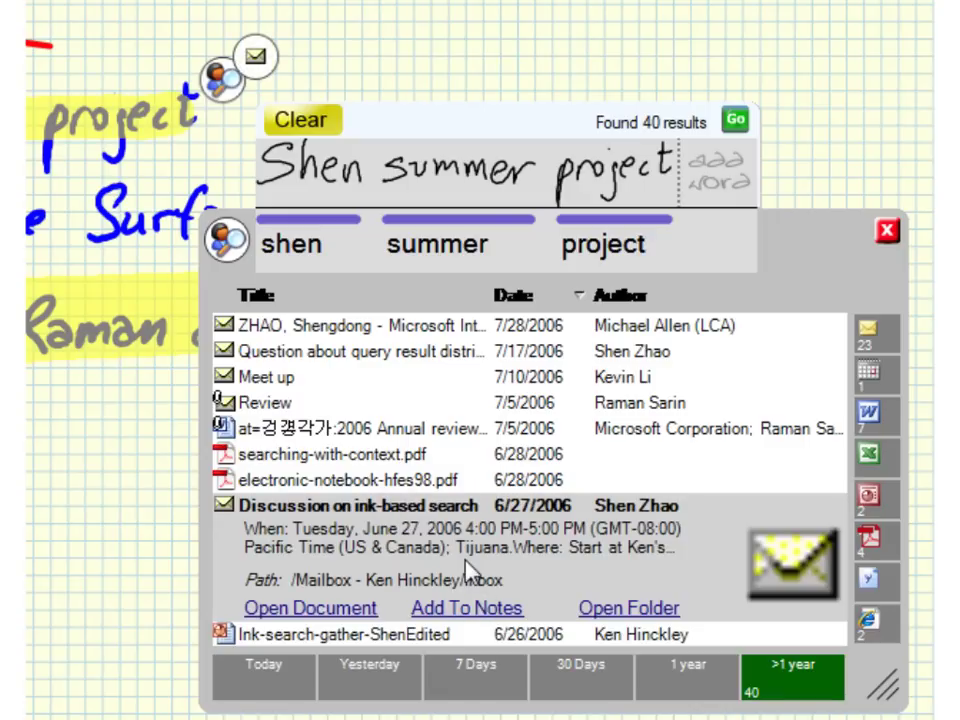
scroll(468, 573, "down", 1)
scroll(476, 467, "down", 1)
scroll(510, 542, "down", 1)
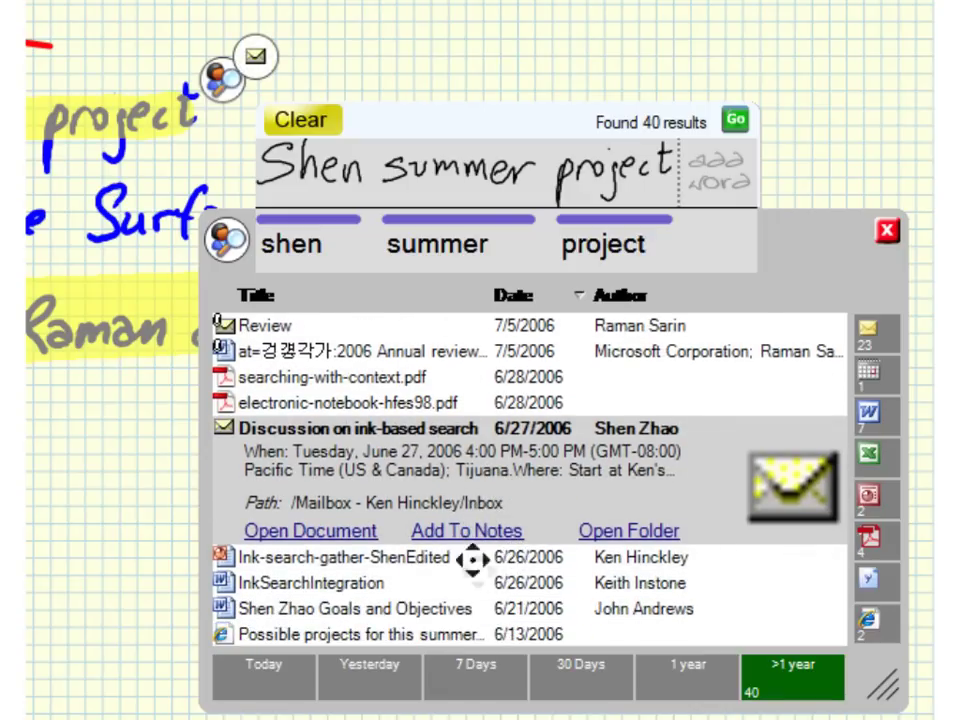
scroll(472, 560, "down", 1)
scroll(474, 561, "down", 1)
scroll(519, 557, "down", 1)
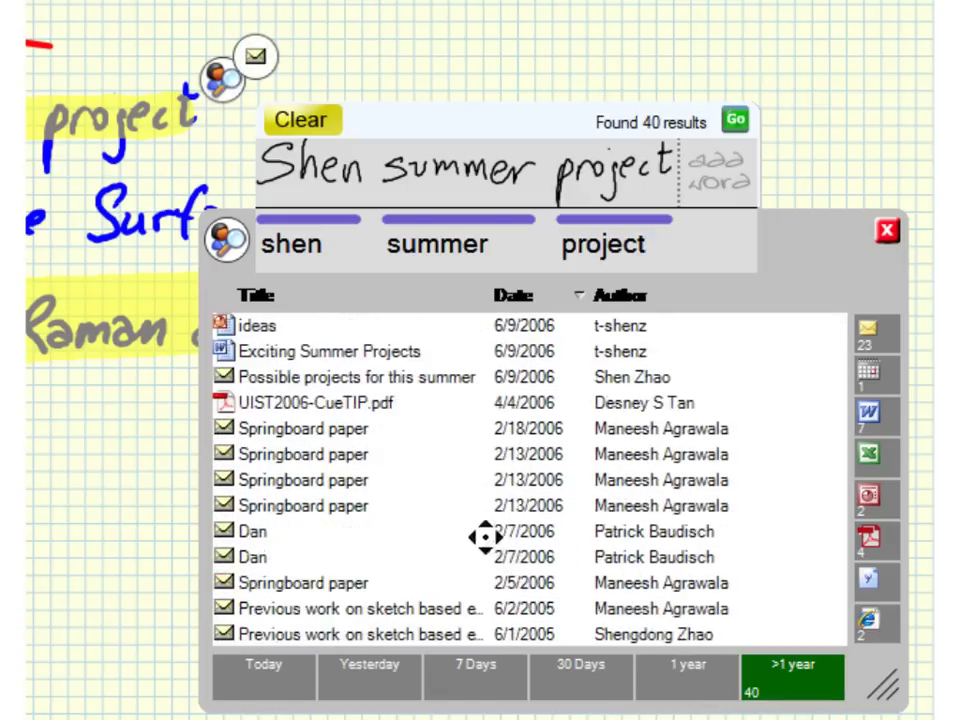
left_click(888, 418)
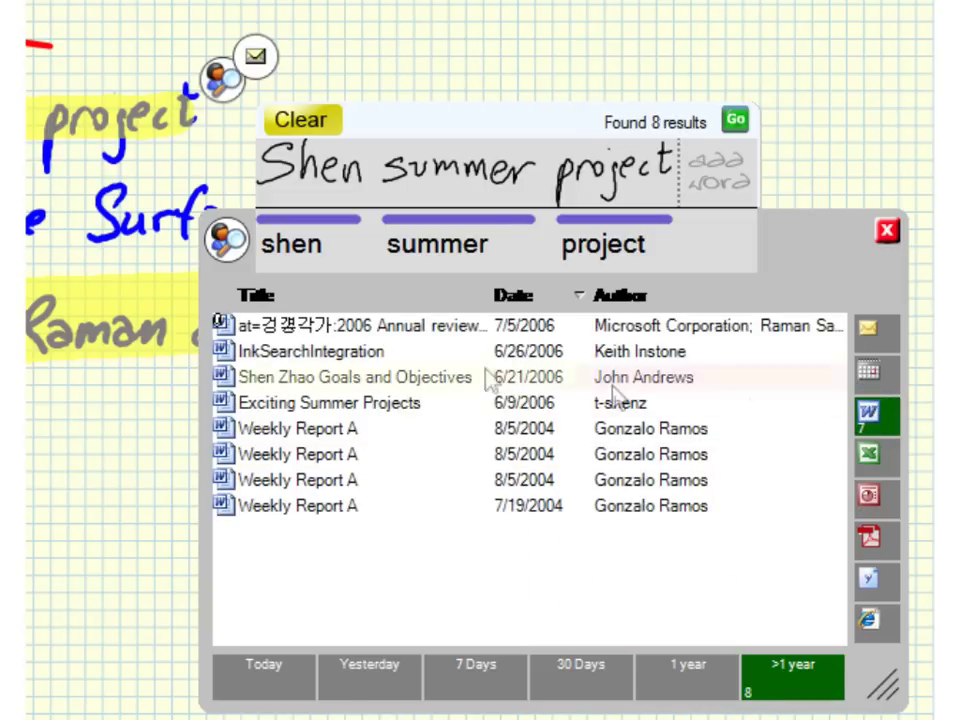
left_click(385, 352)
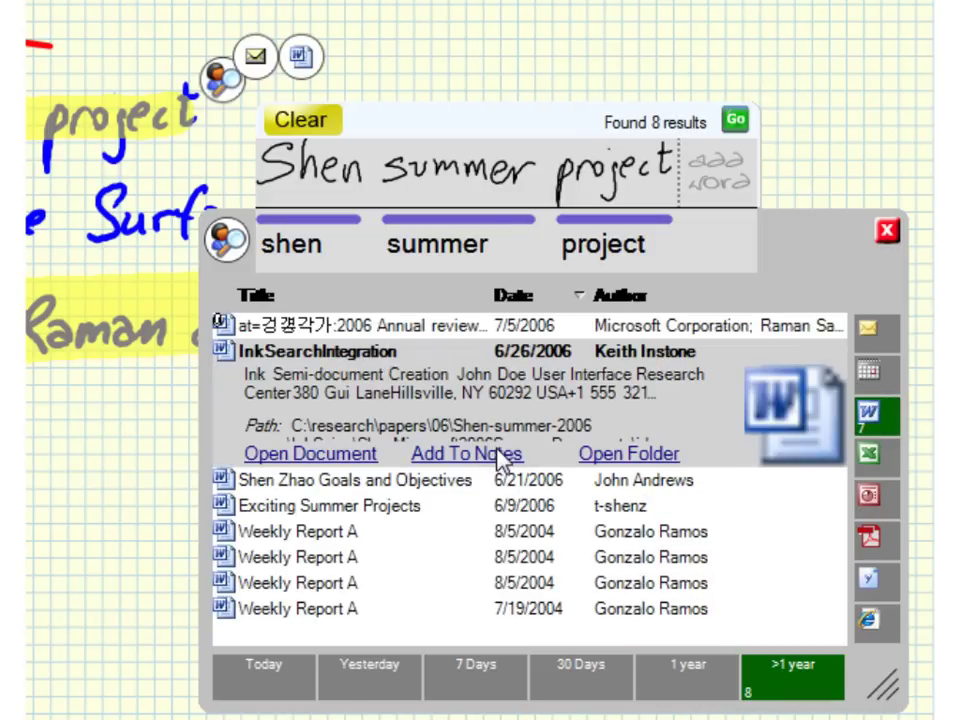
- Include PowerPoint files and expand the Ink-search-gather-ShenEdited presentation result
left_click(413, 508)
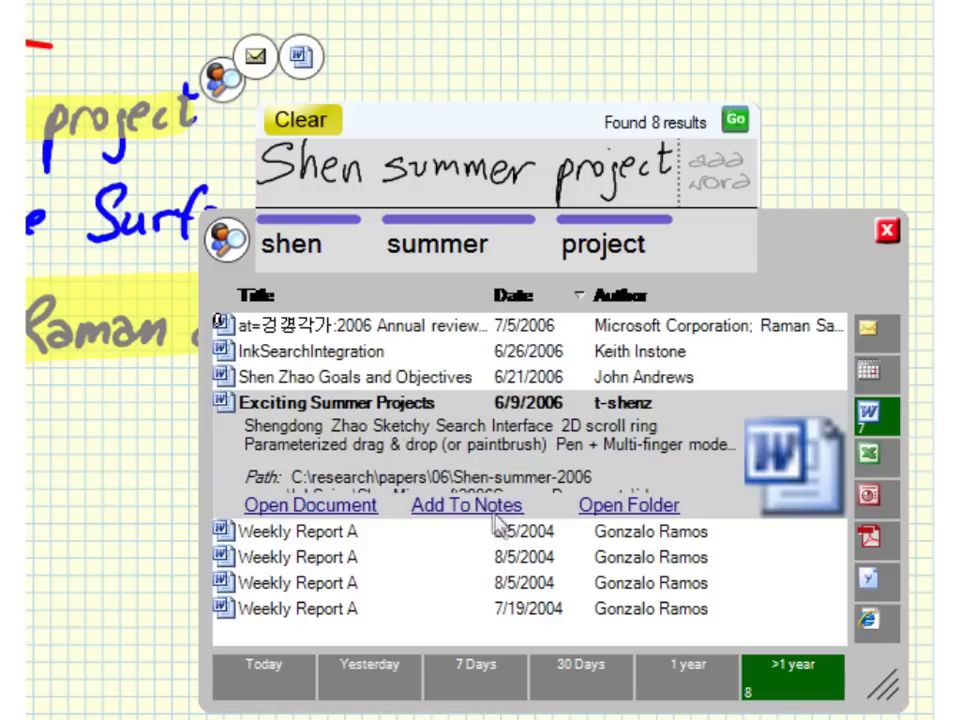
left_click(882, 506)
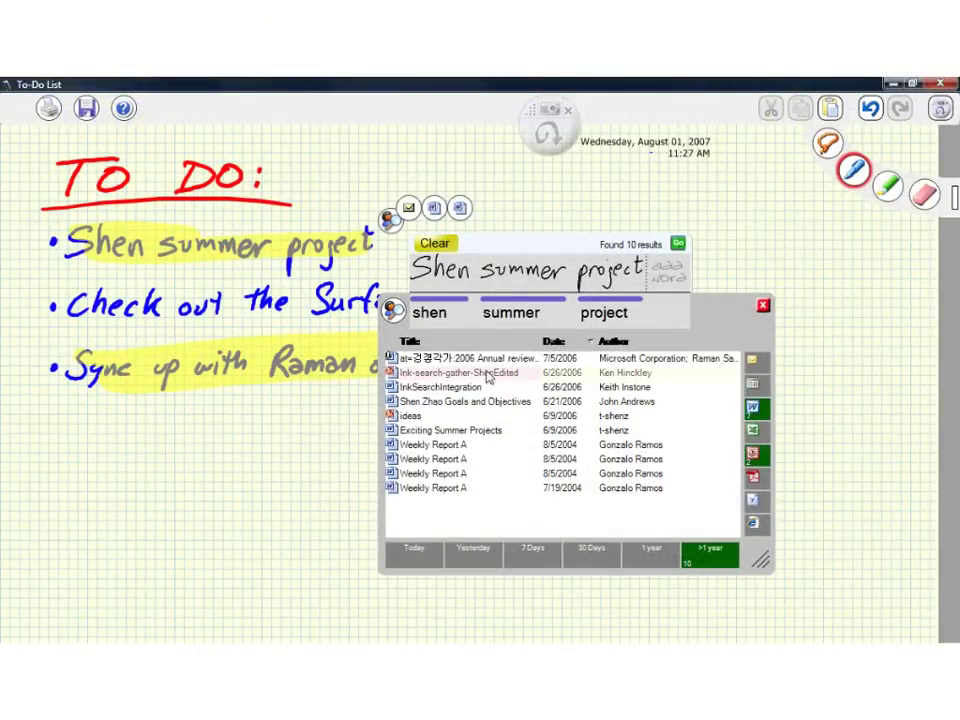
left_click(488, 375)
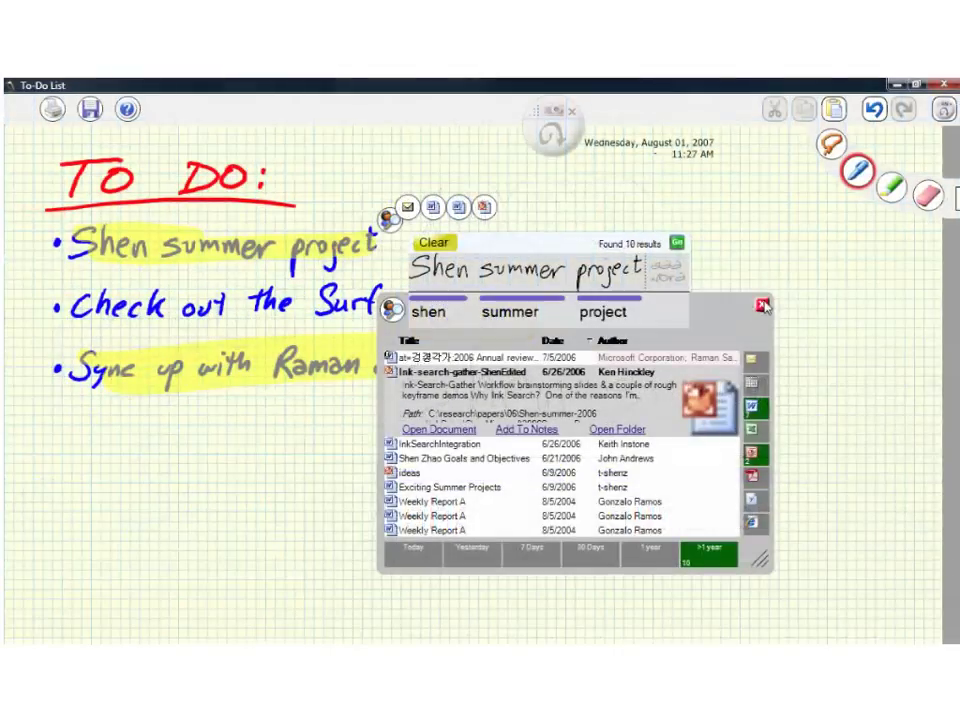
- Clip the 'Gathering results into notes' slide and place it below the to-do items
key("Escape")
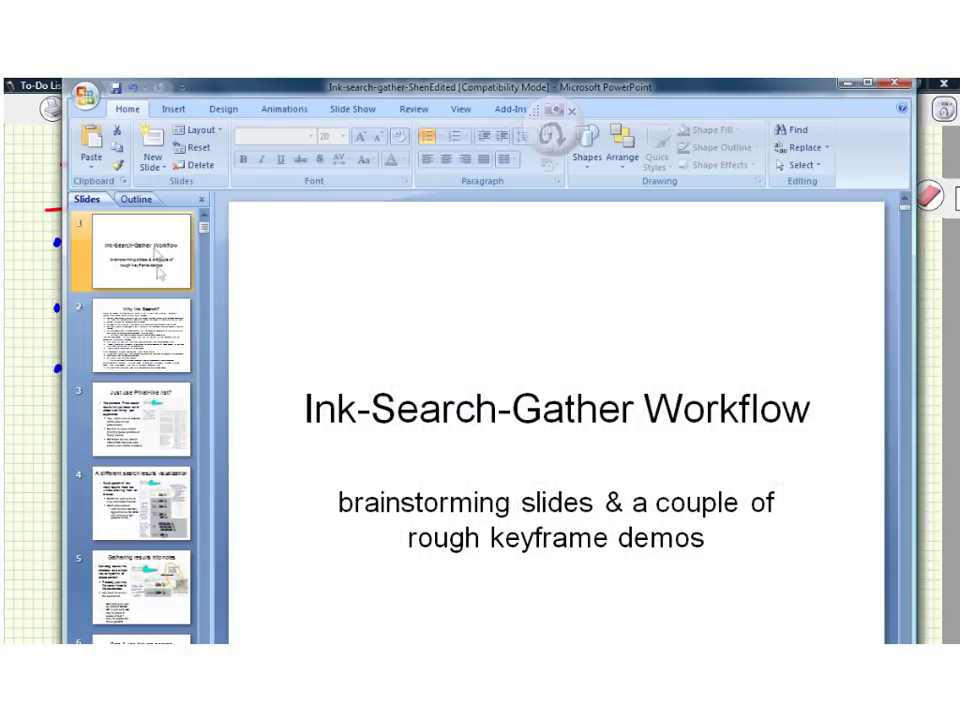
left_click(140, 585)
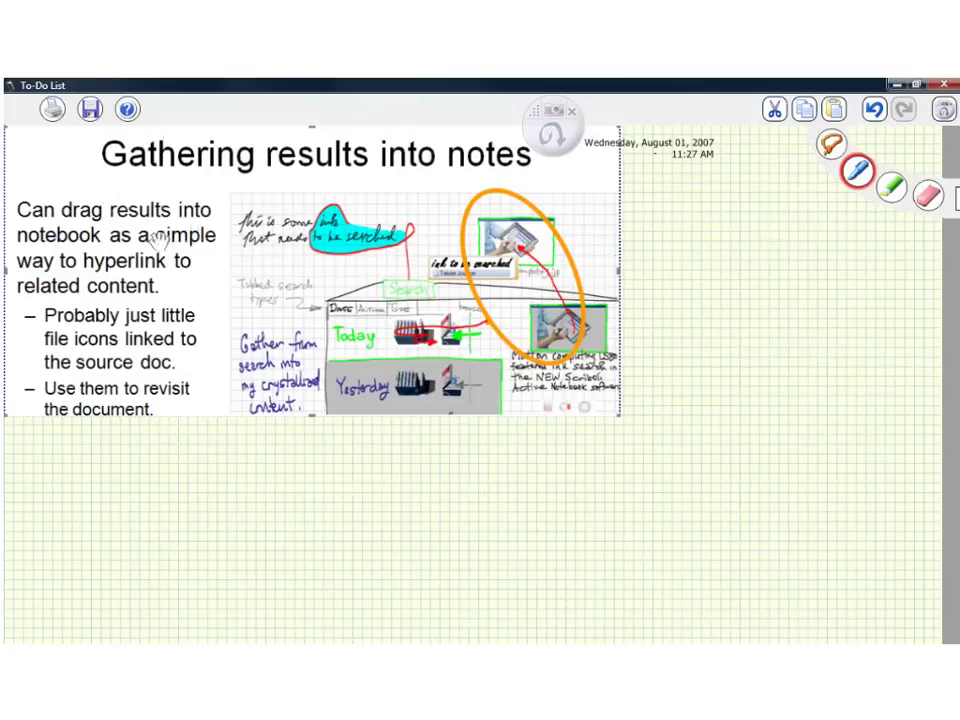
left_click_drag(155, 235, 365, 505)
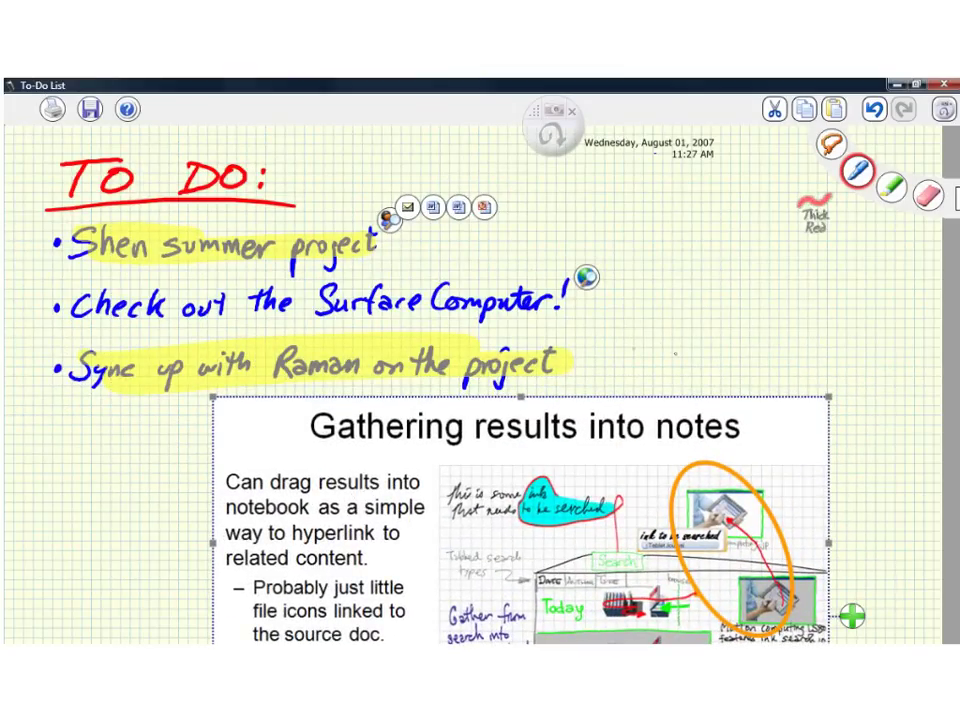
- Write a red '— work on this' note with an arrow pointing at the slide clipping
mouse_move(607, 352)
left_mouse_down()
mouse_move(626, 384)
mouse_move(658, 368)
left_mouse_up()
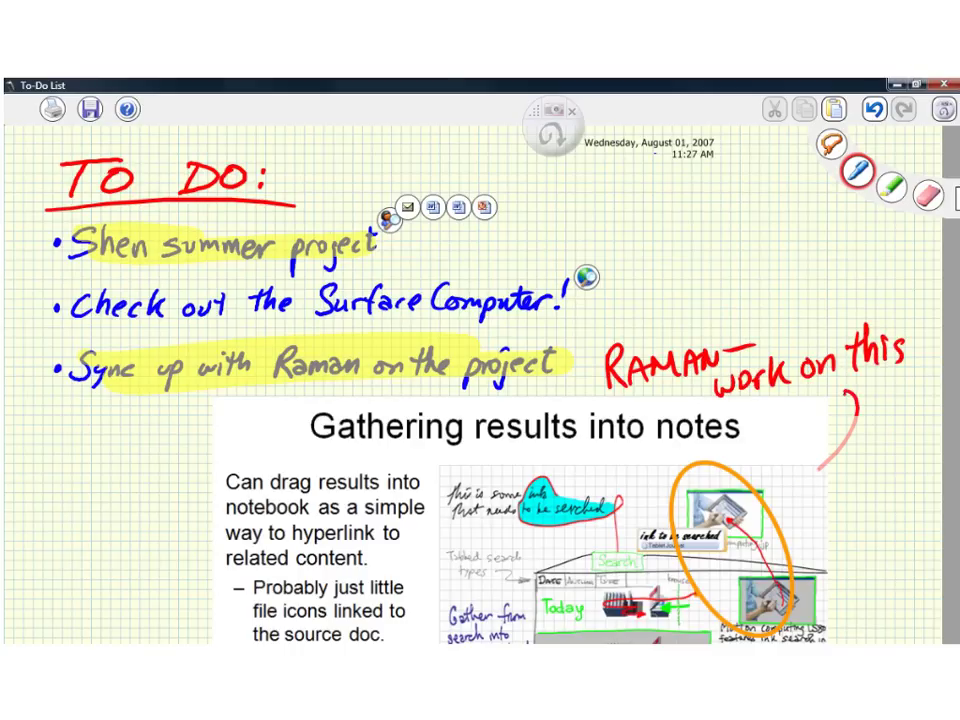
left_click(458, 207)
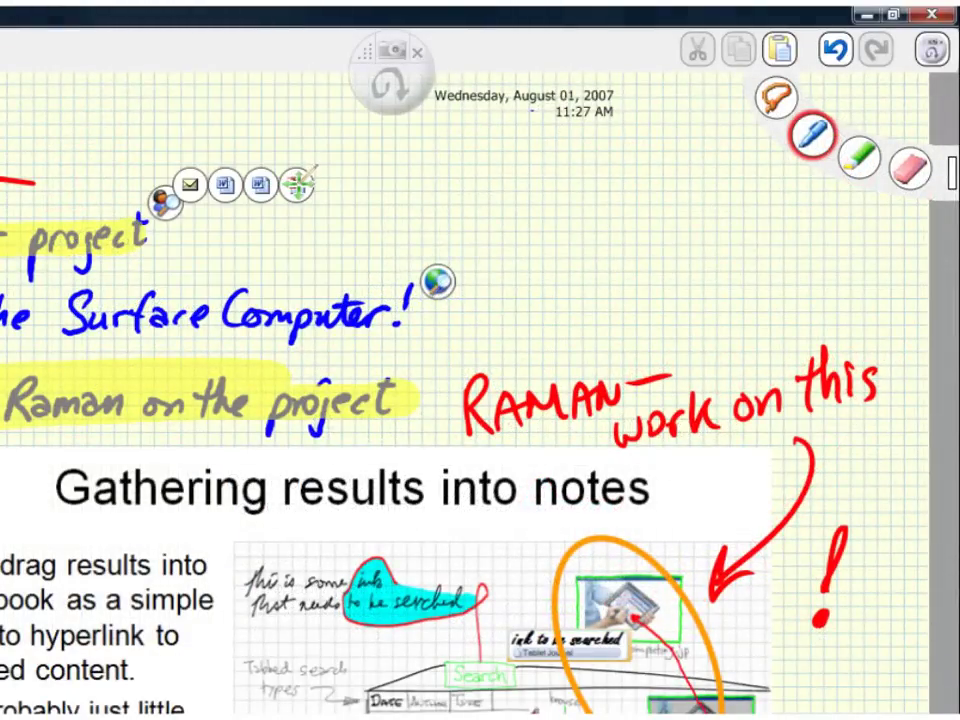
left_click(298, 184)
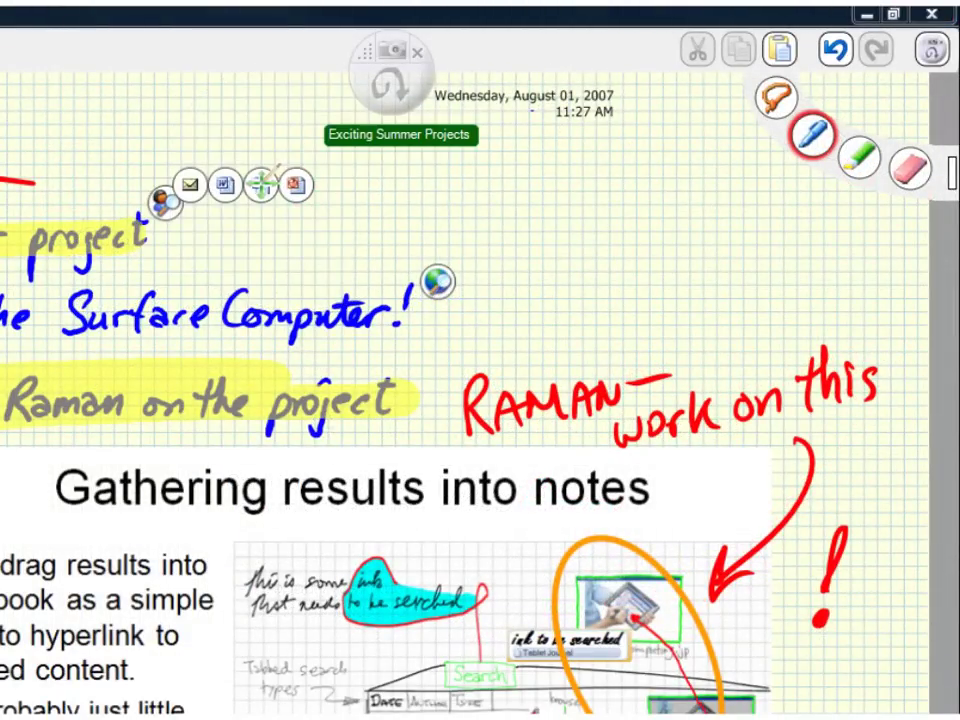
- Open the Exciting Summer Projects Word document via its link's marking menu
left_click_drag(258, 184, 258, 210)
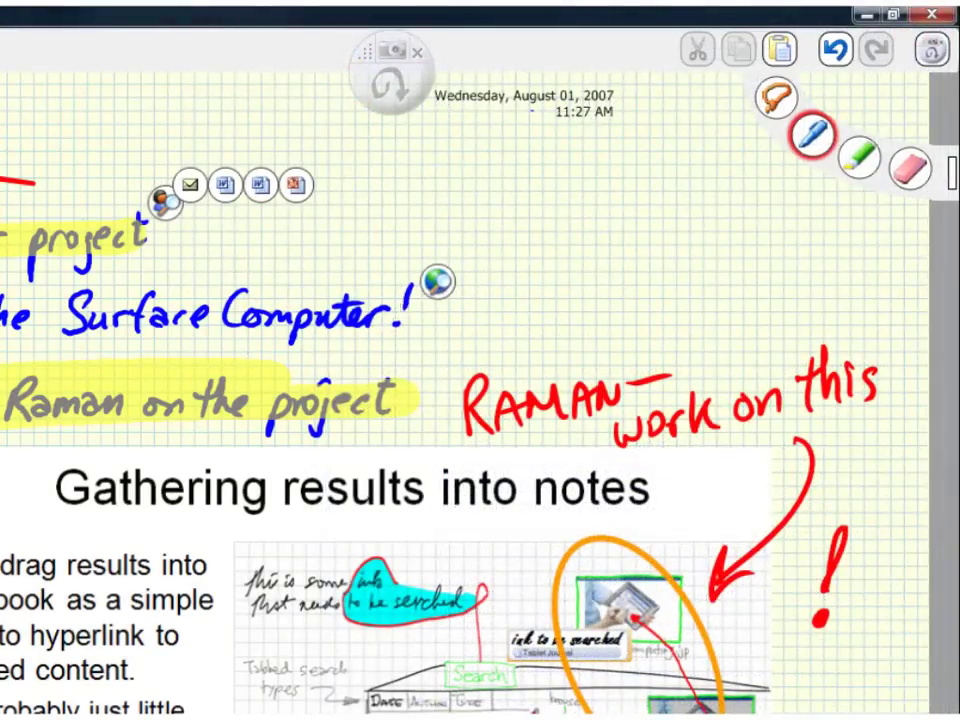
left_click(260, 186)
left_click_drag(262, 186, 264, 280)
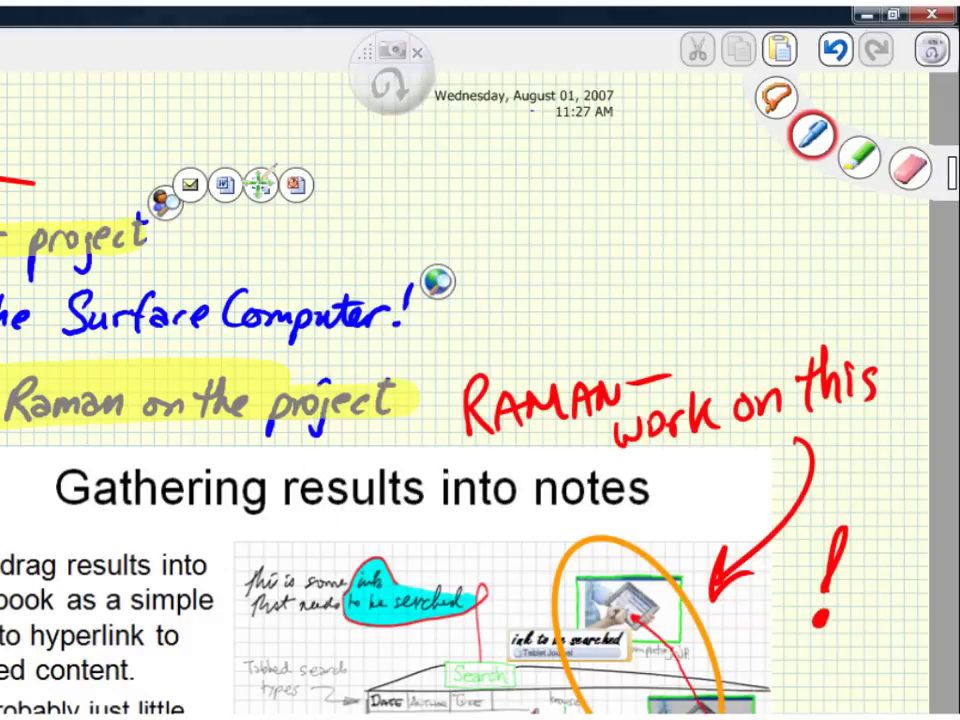
left_click_drag(258, 184, 258, 236)
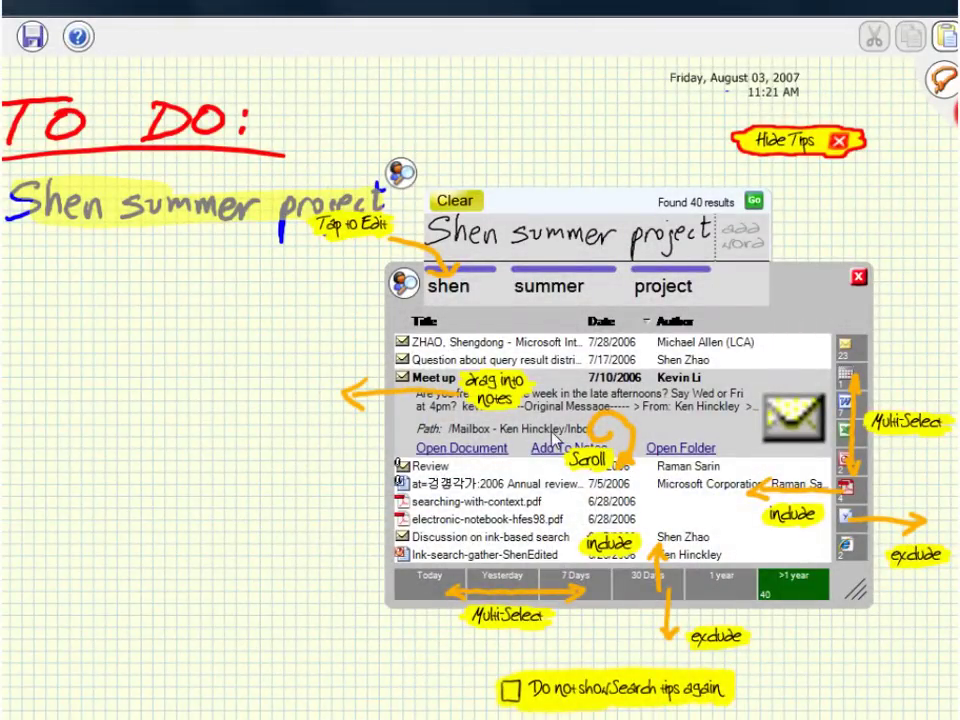
- Scroll the summer project results and hide the search tips overlay
mouse_move(569, 416)
left_mouse_down()
mouse_move(547, 458)
mouse_move(561, 461)
mouse_move(574, 439)
mouse_move(528, 428)
mouse_move(570, 444)
left_mouse_up()
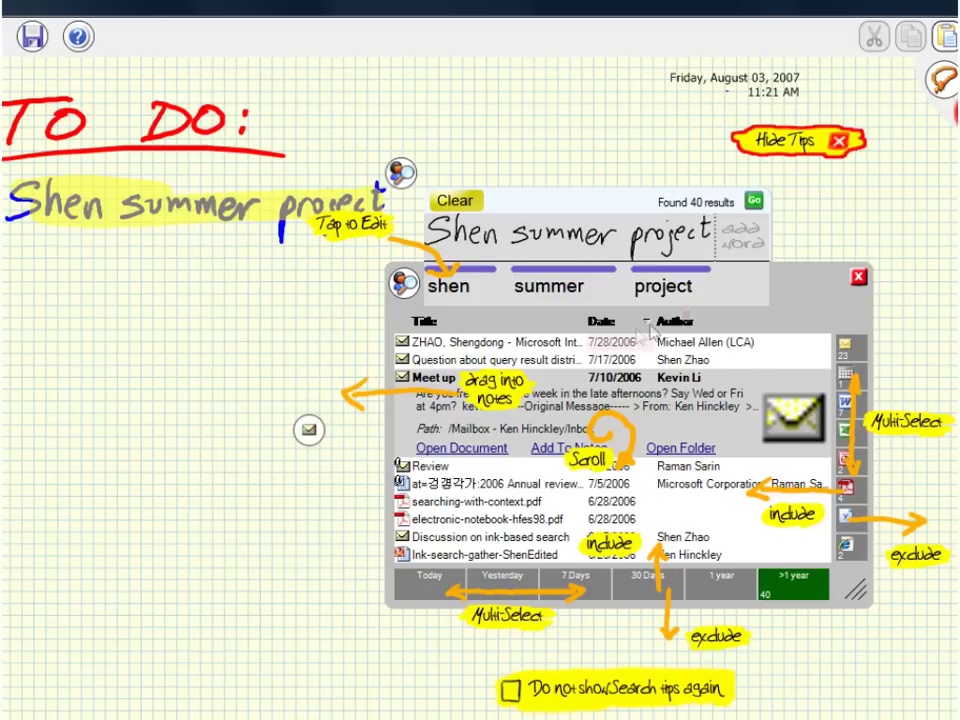
left_click(840, 142)
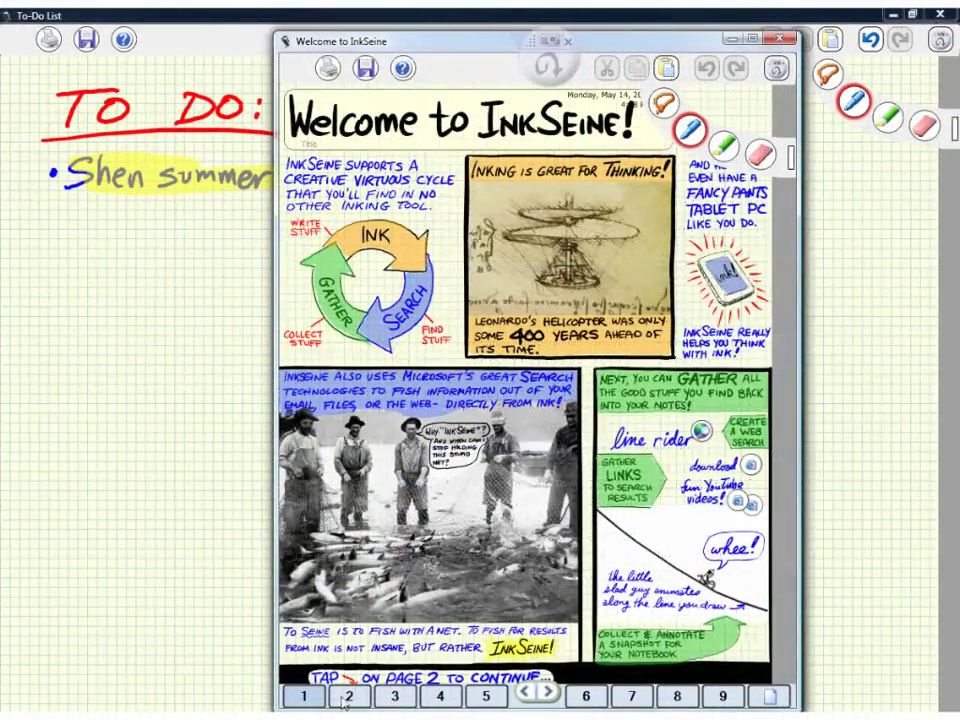
- Page through the welcome tutorial to Menus & More, then to the Selection page
left_click(350, 697)
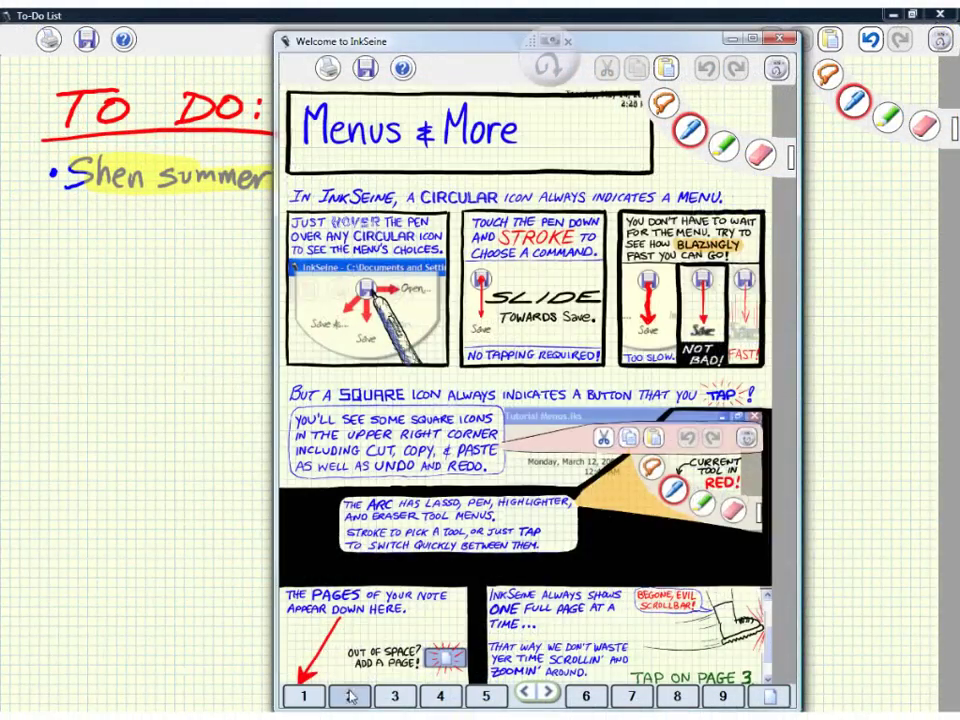
left_click(396, 697)
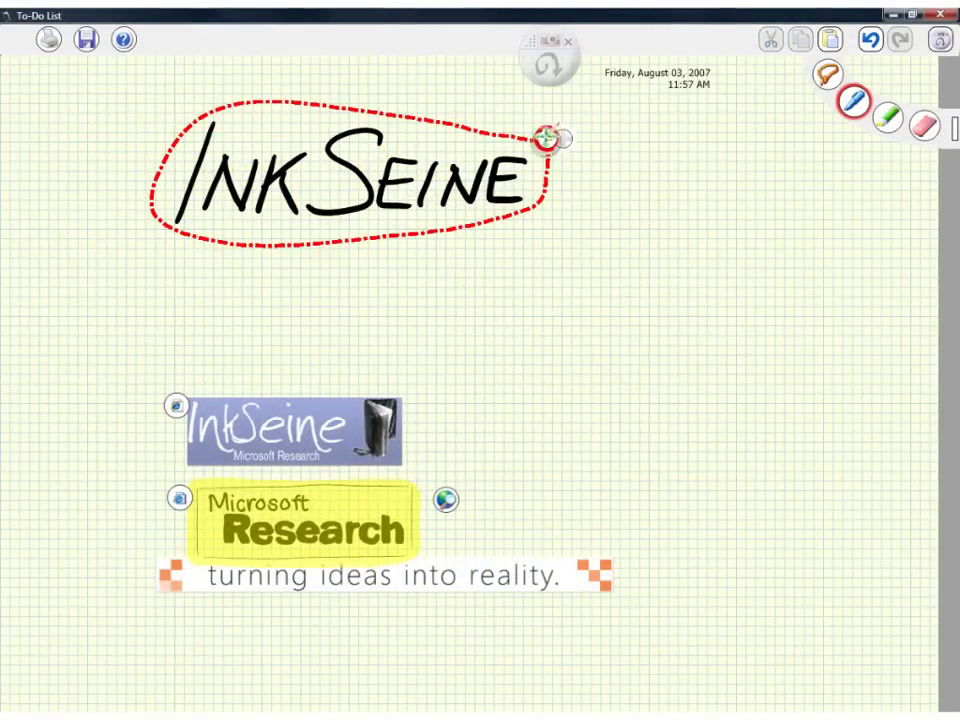
- Web-search the lassoed INKSEINE ink, clip the InkSeine logo banner, then reopen its source page
left_click(562, 138)
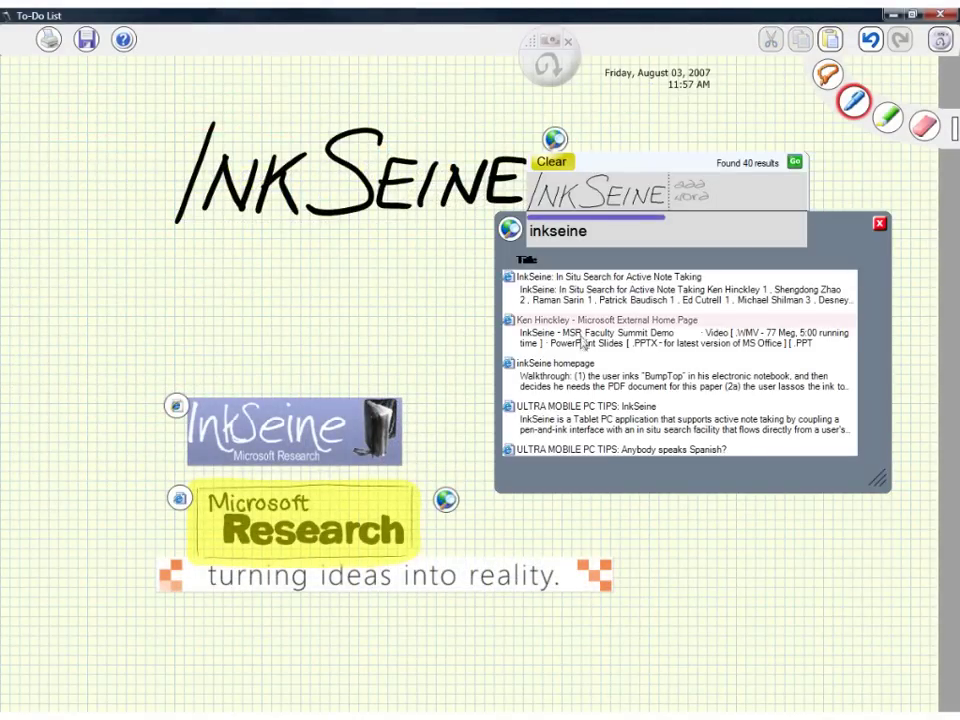
left_click(559, 373)
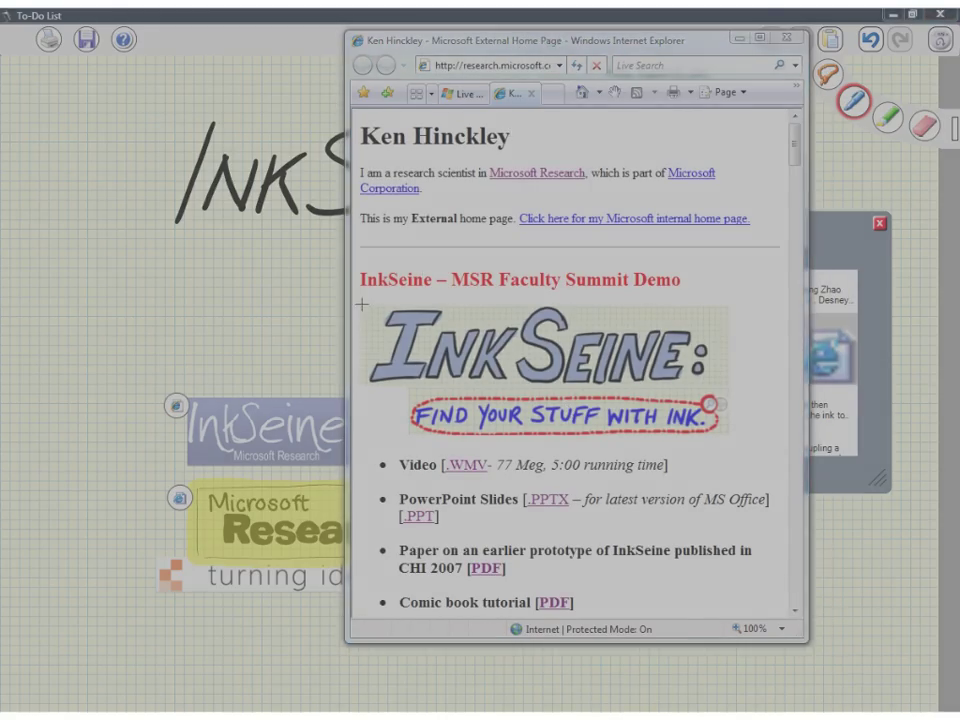
left_click_drag(362, 304, 708, 430)
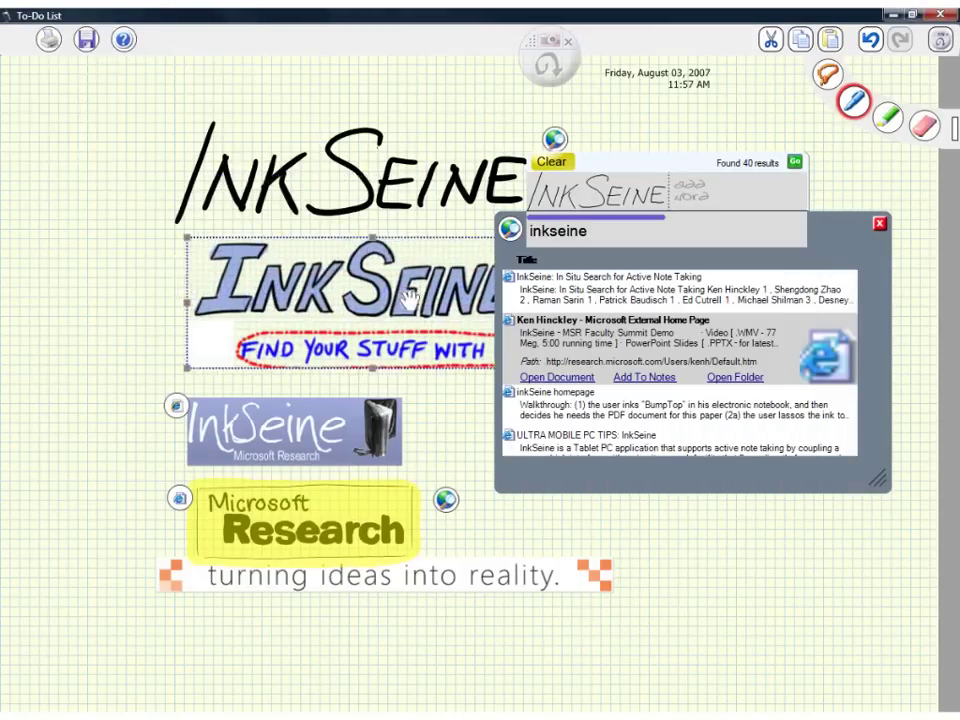
left_click(193, 254)
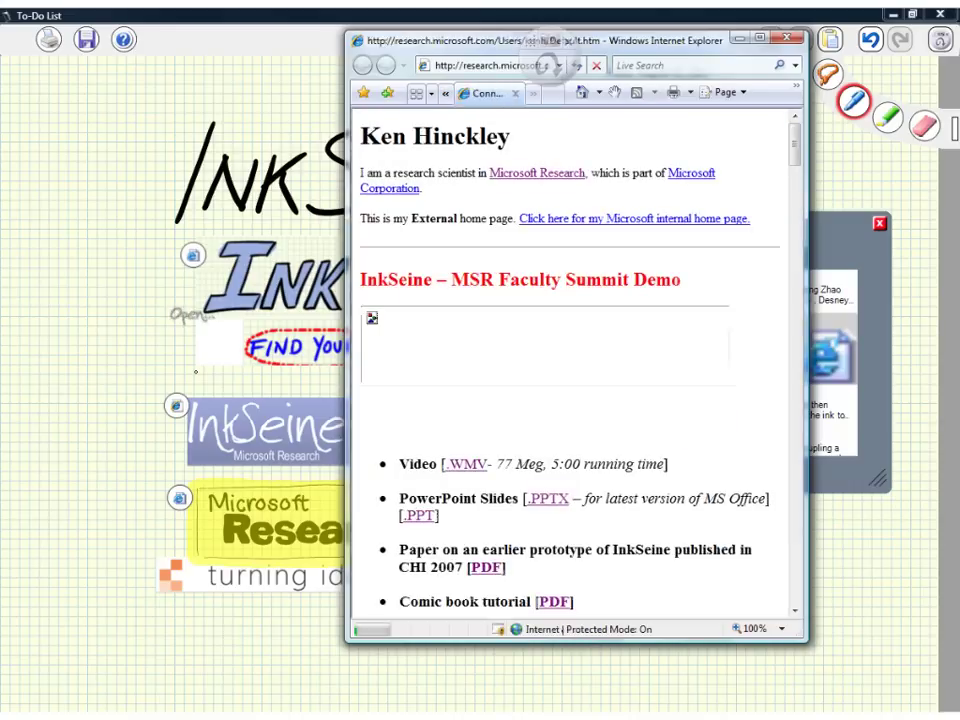